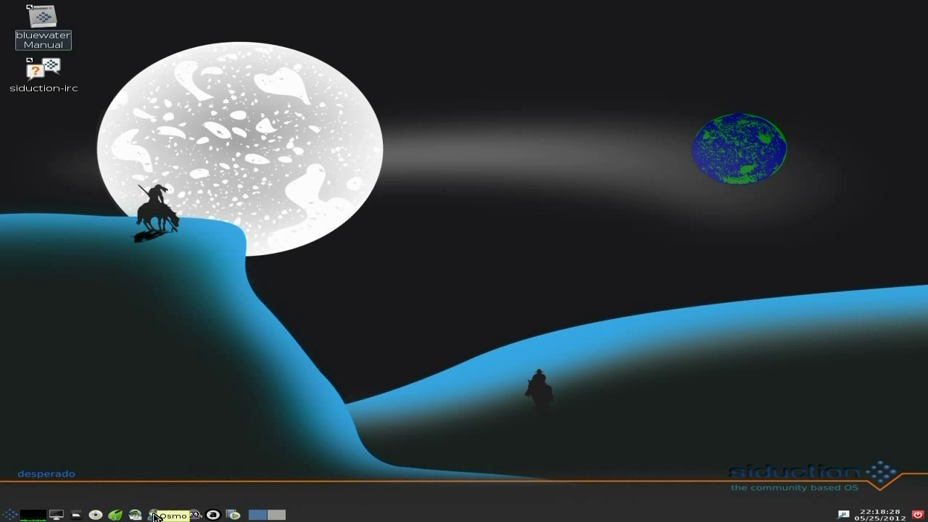
Open Osmo, view its Tasks, Contacts, Notes and Calendar pages, and close it
left_click(154, 516)
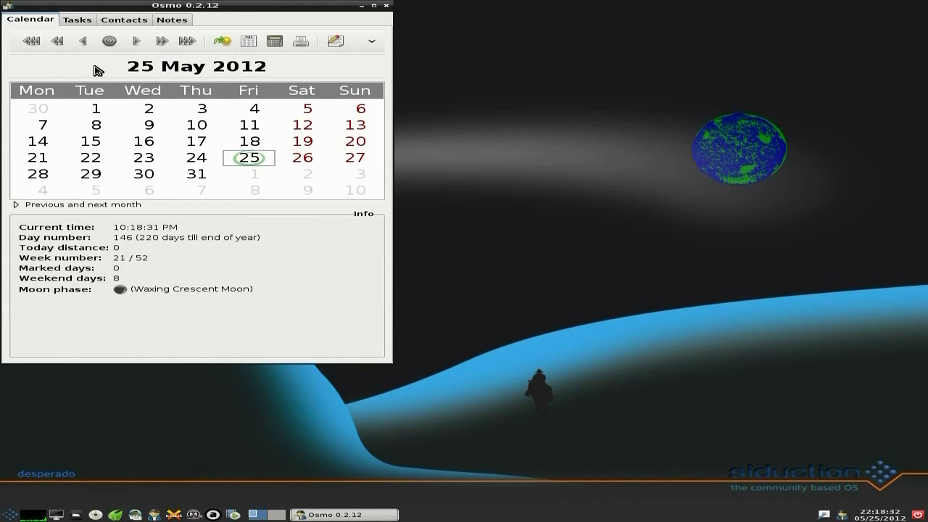
left_click(80, 20)
left_click(109, 22)
left_click(168, 22)
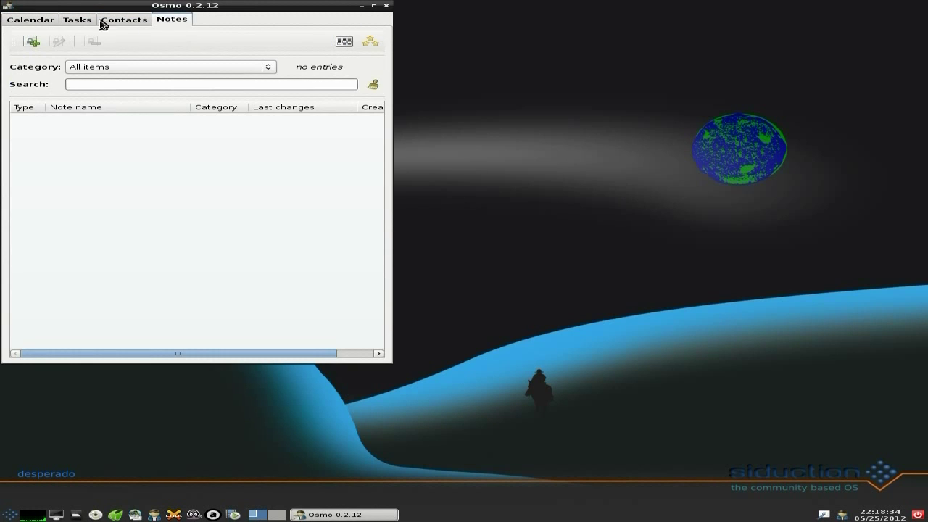
left_click(44, 21)
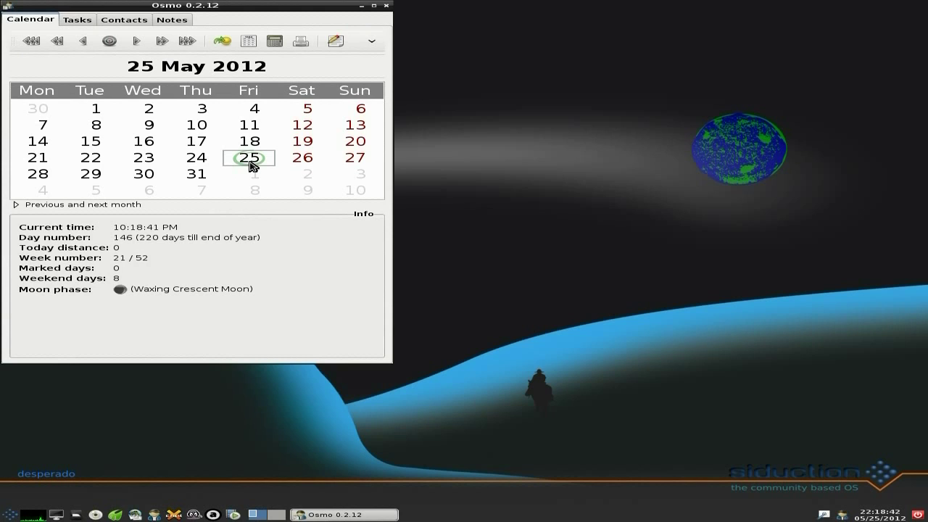
left_click(387, 7)
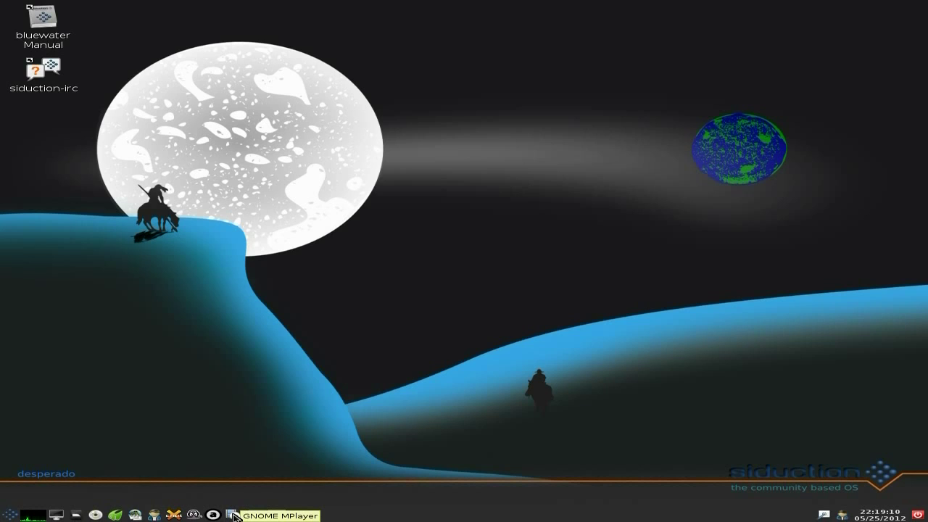
left_click(234, 515)
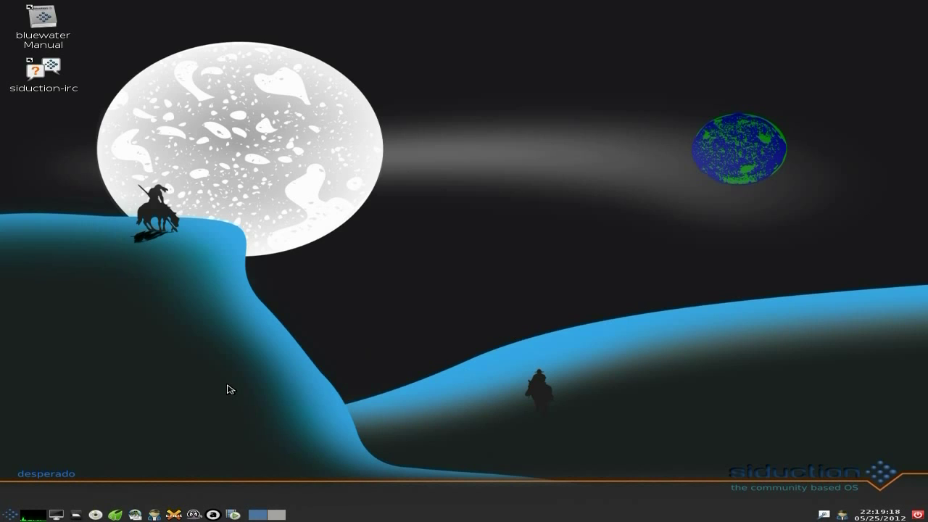
Open a terminal and switch to the root account with su, entering the root password
left_click(56, 515)
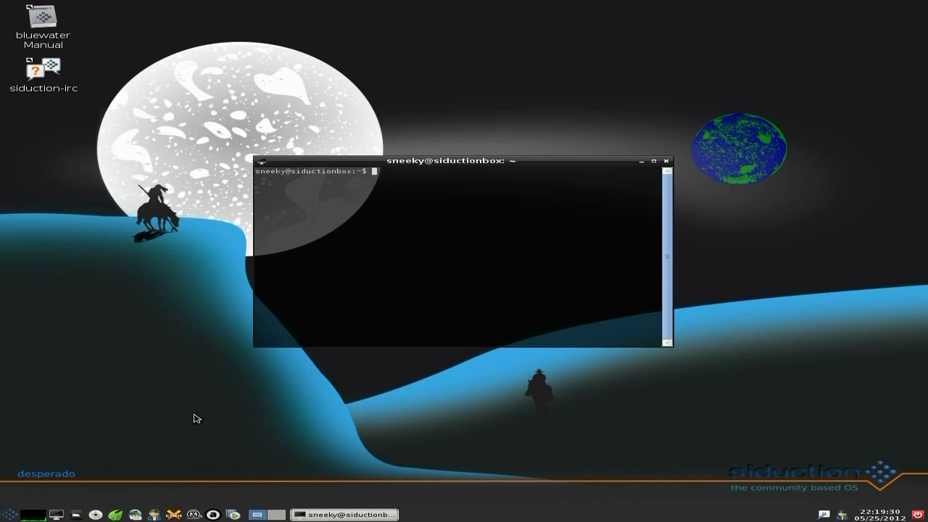
type("su")
key("Return")
key("Return")
Refresh the package lists with apt-get update
type("apt-get upda")
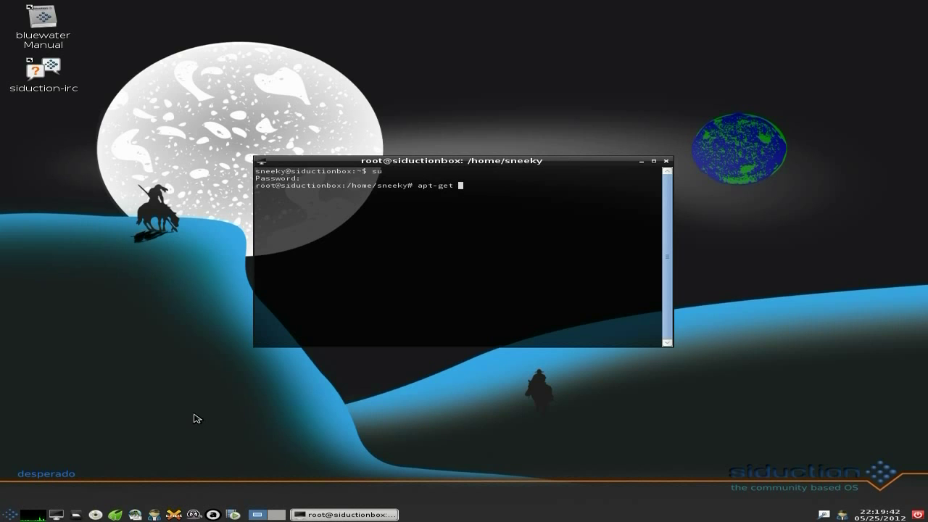
type("te")
key("Return")
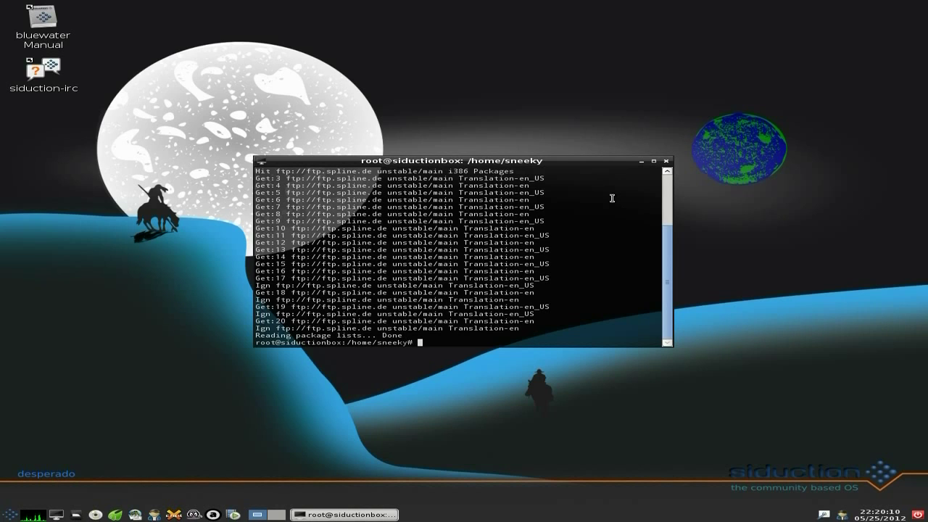
type("apt-get install synaptic")
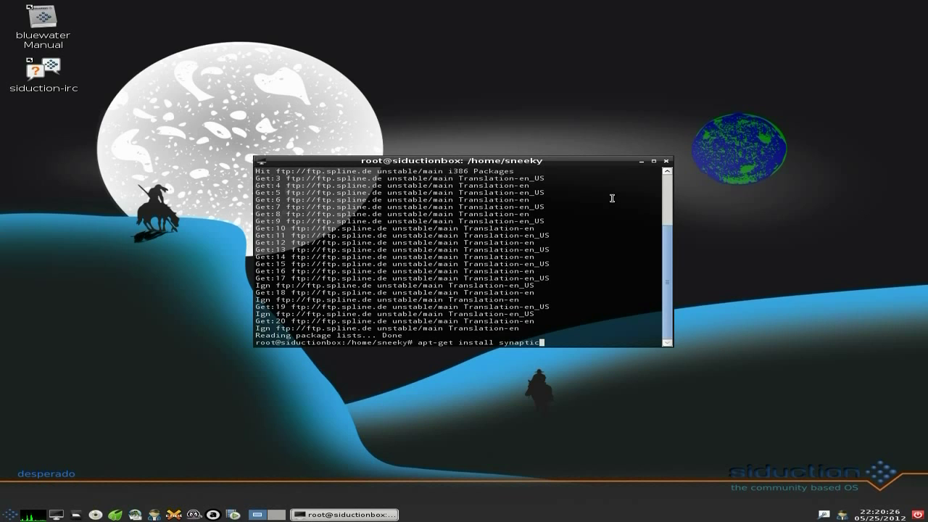
key("BackSpace")
key("BackSpace")
key("BackSpace")
key("BackSpace")
key("BackSpace")
key("BackSpace")
key("BackSpace")
key("BackSpace")
key("BackSpace")
key("BackSpace")
key("BackSpace")
key("BackSpace")
key("BackSpace")
key("BackSpace")
key("BackSpace")
key("BackSpace")
key("BackSpace")
key("BackSpace")
key("BackSpace")
key("BackSpace")
Close the root terminal window
left_click(665, 160)
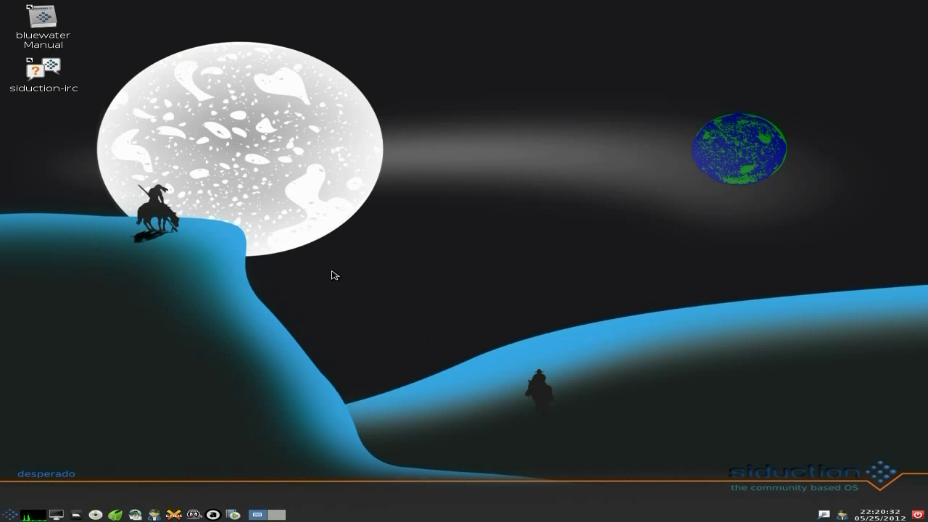
Browse the installed applications in the Accessories, Graphics, Internet and Other categories
left_click(11, 516)
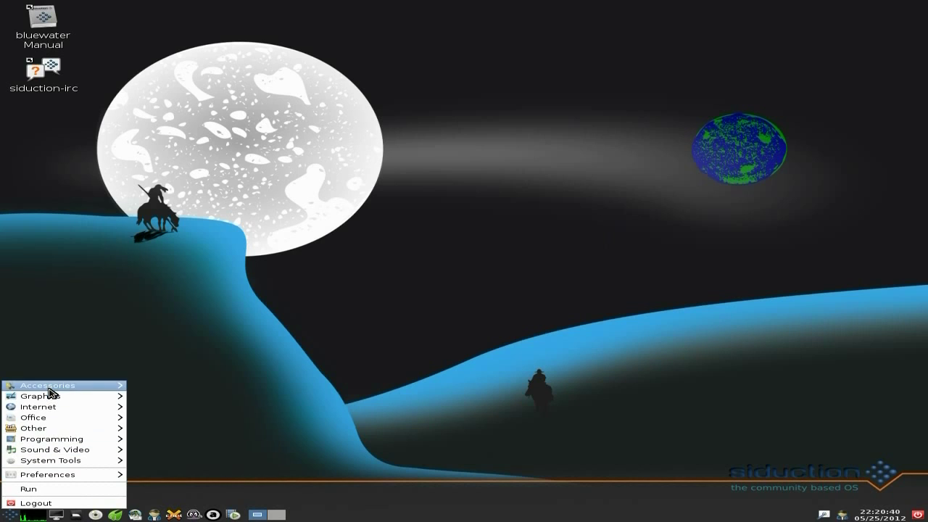
mouse_move(49, 387)
mouse_move(75, 397)
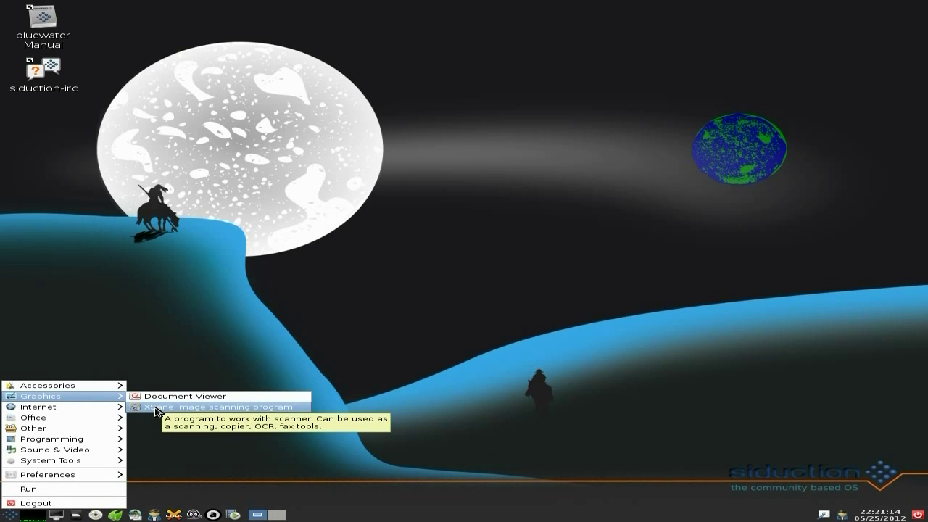
mouse_move(97, 406)
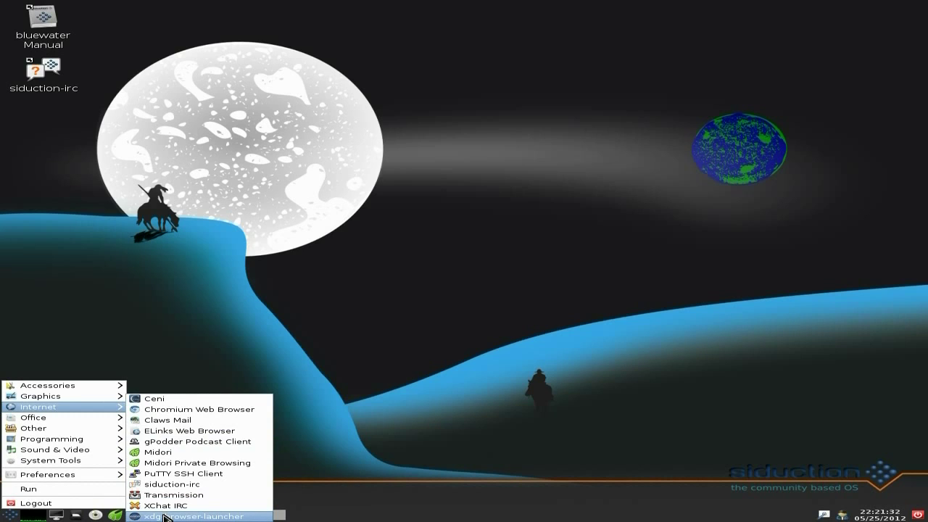
mouse_move(94, 423)
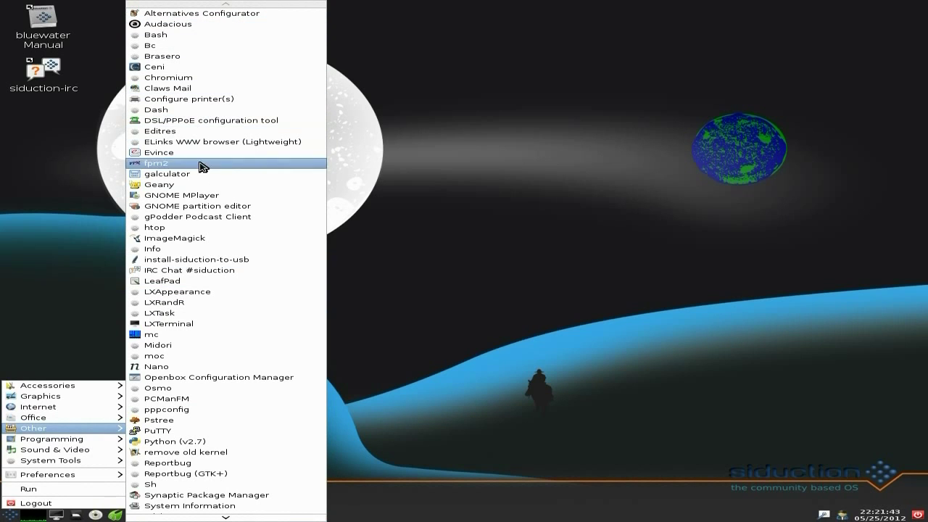
scroll(227, 377, "down", 6)
scroll(230, 380, "down", 10)
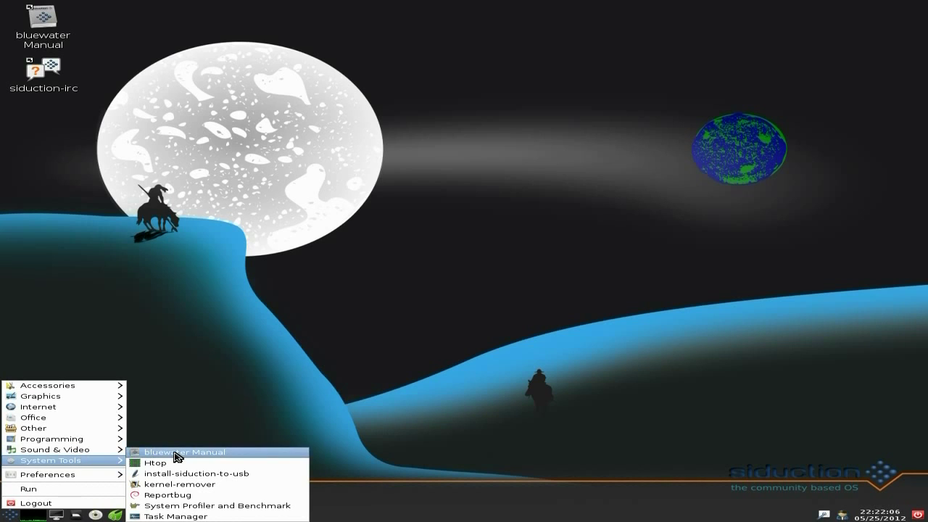
Check CPU and memory usage in Task Manager and in Htop, closing each after viewing it
left_click(155, 516)
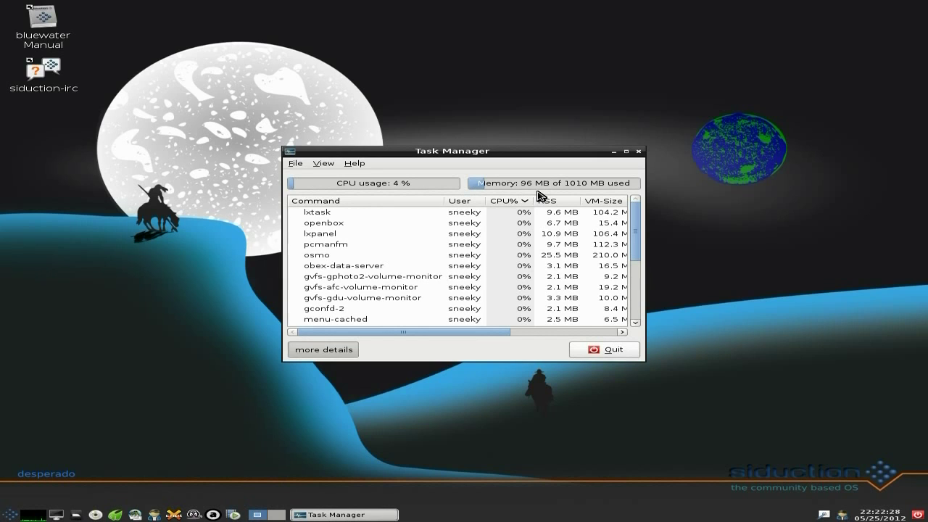
left_click(594, 351)
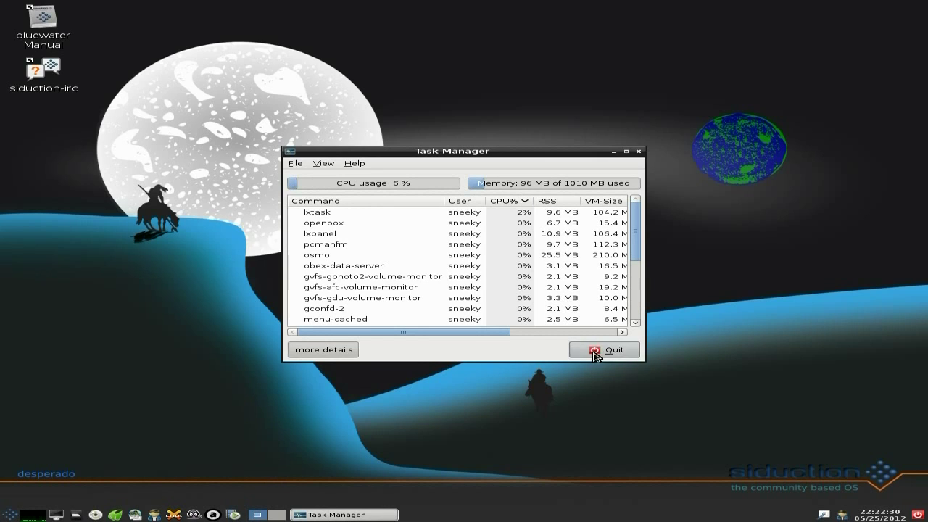
left_click(10, 513)
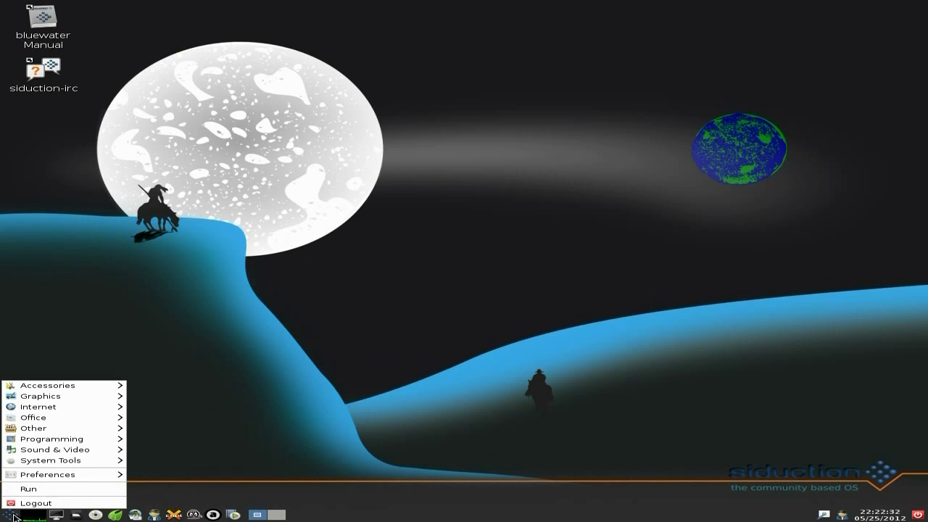
mouse_move(42, 476)
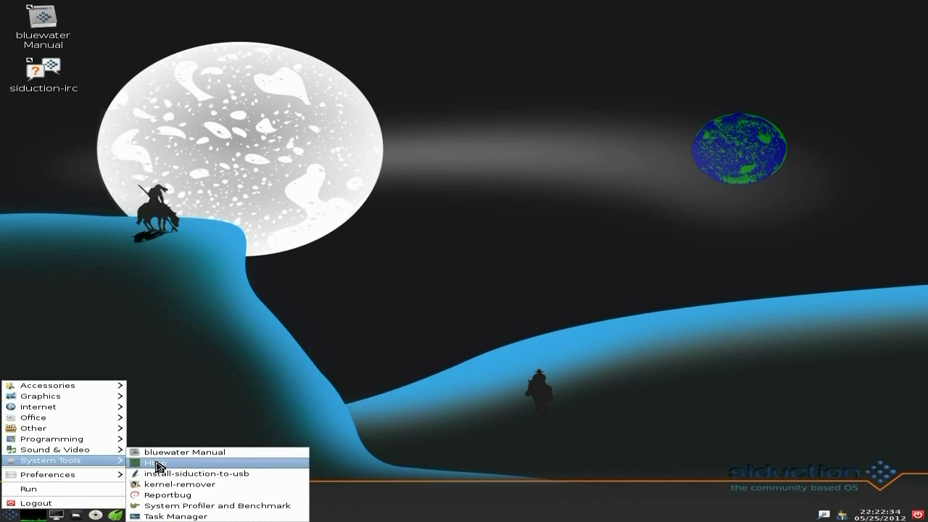
left_click(164, 464)
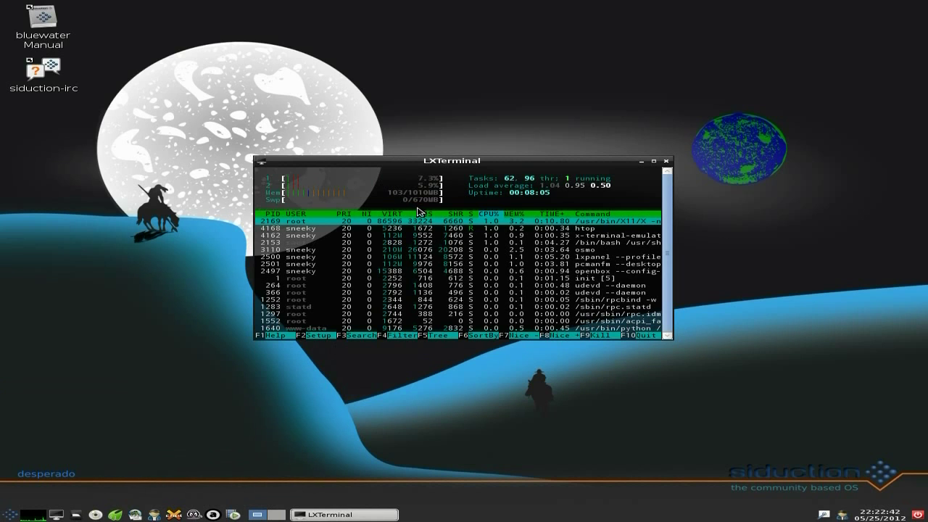
left_click(666, 161)
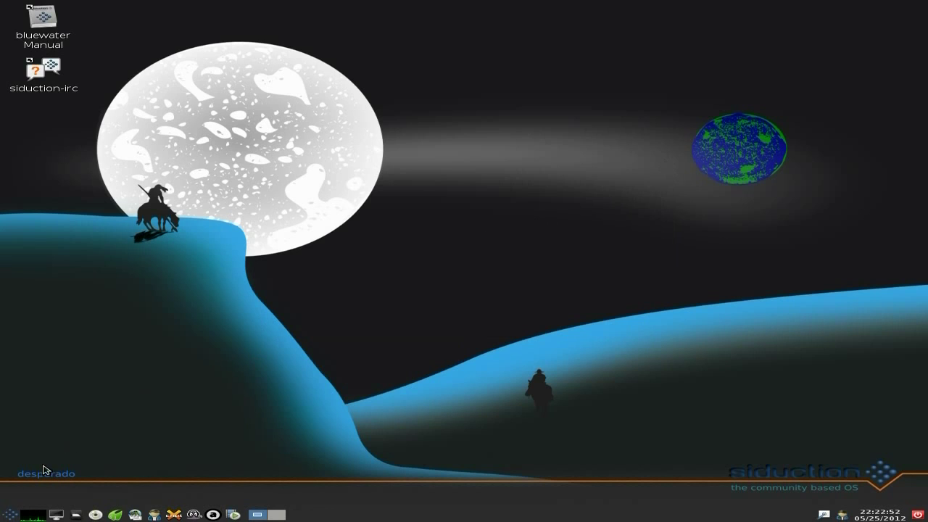
Launch Synaptic Package Manager from the Other applications and authorize it with the administrative password
left_click(11, 514)
mouse_move(40, 461)
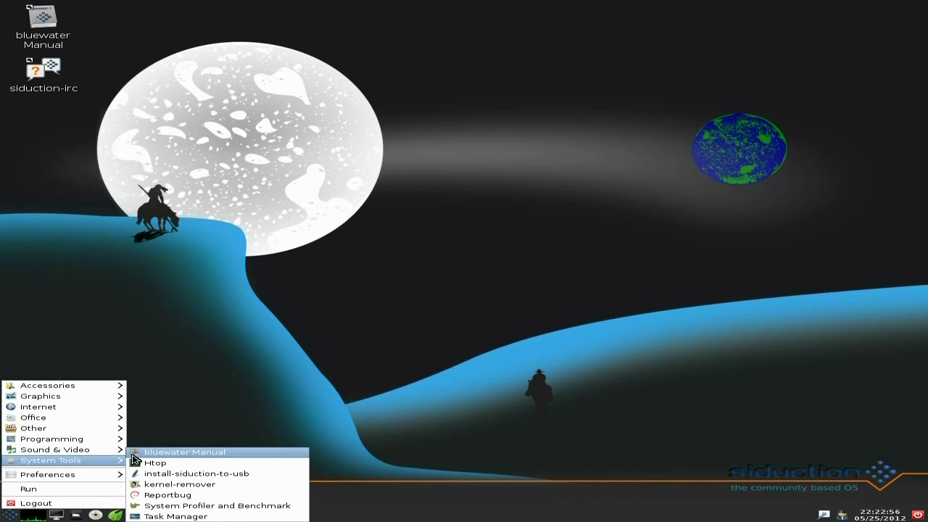
mouse_move(84, 429)
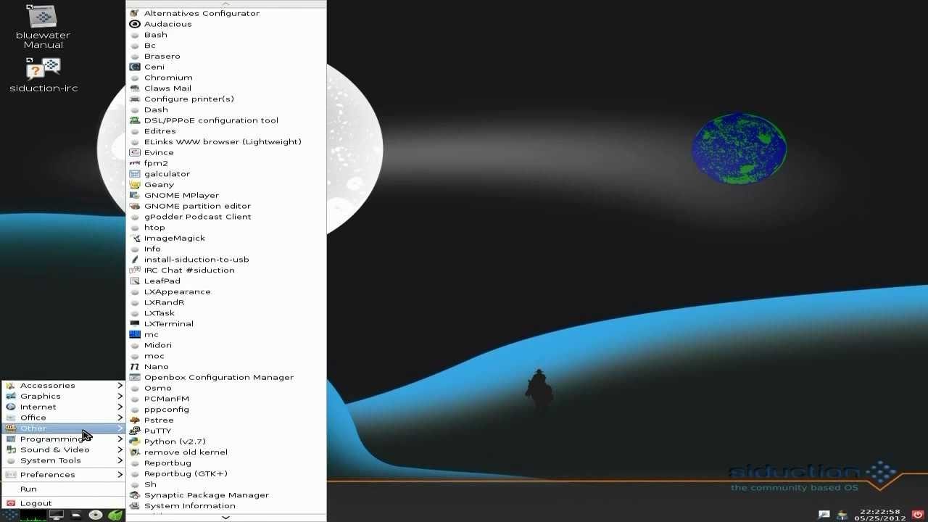
scroll(221, 445, "down", 2)
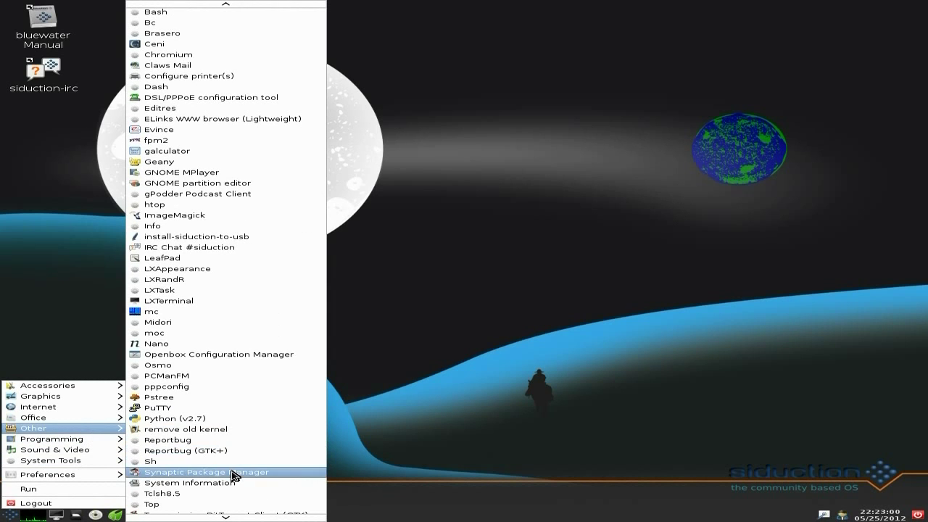
left_click(231, 473)
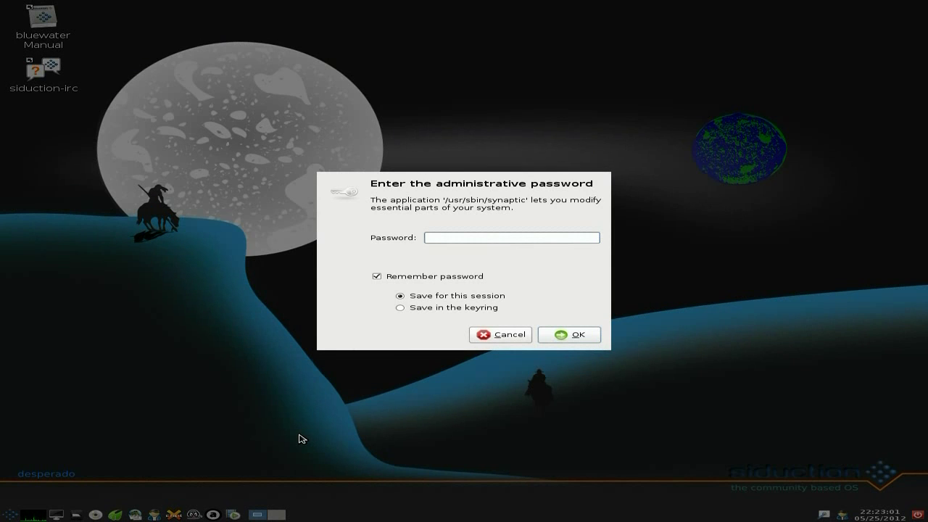
type("********")
key("Return")
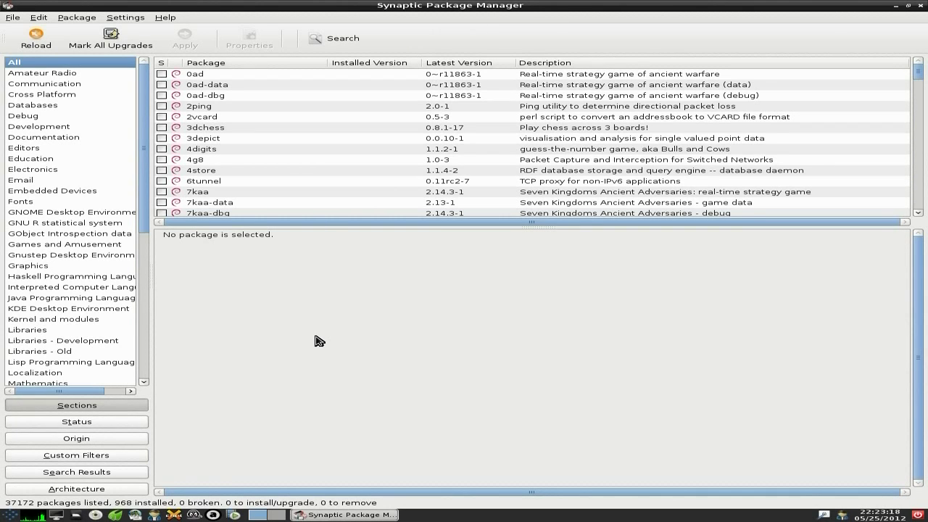
Search the packages for abiword by description and name
left_click(338, 42)
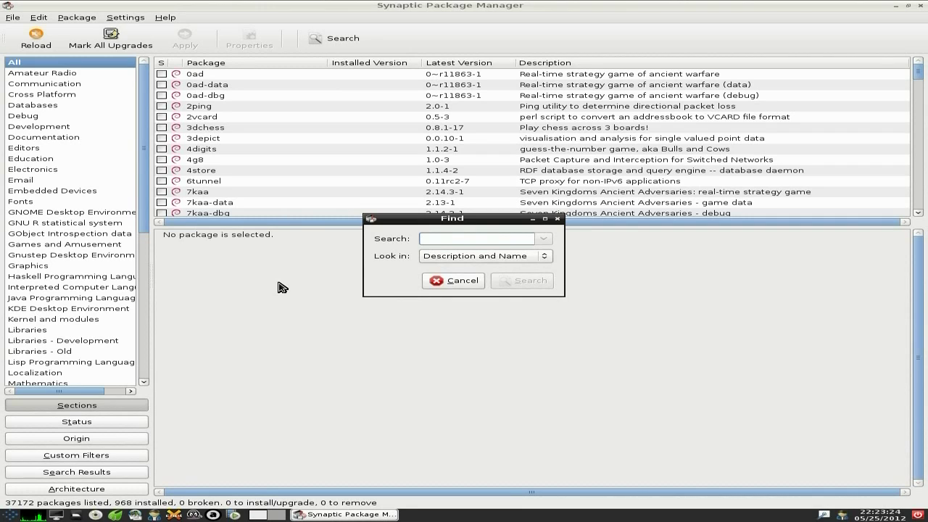
type("abiword")
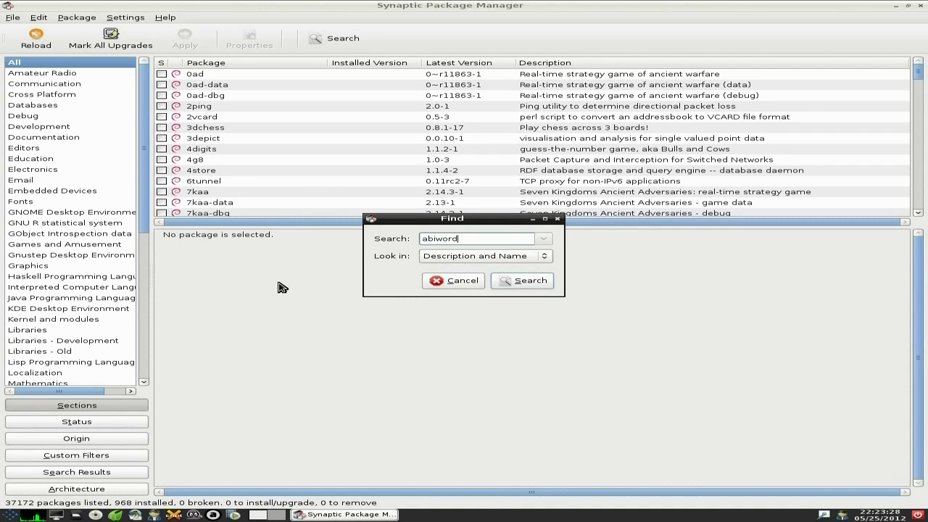
key("Return")
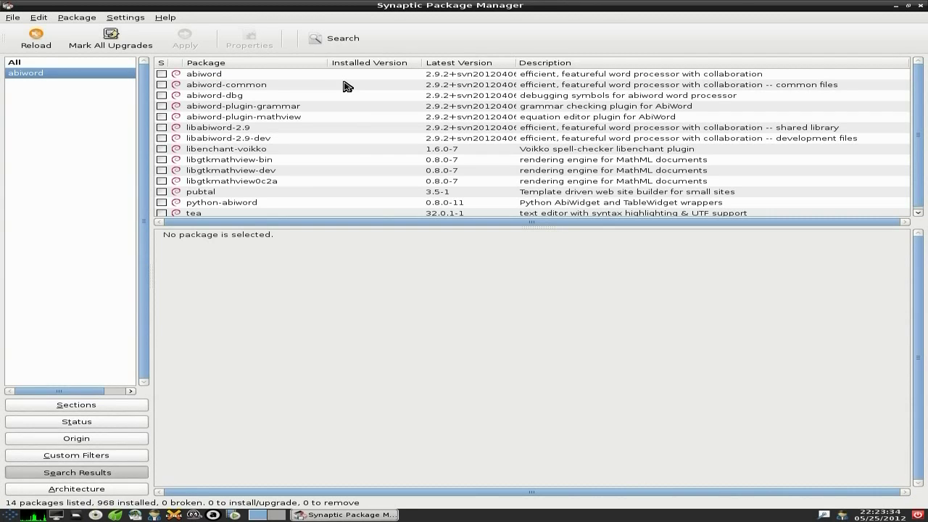
Mark the abiword package and its required additional packages for installation, and apply the changes
left_click(163, 75)
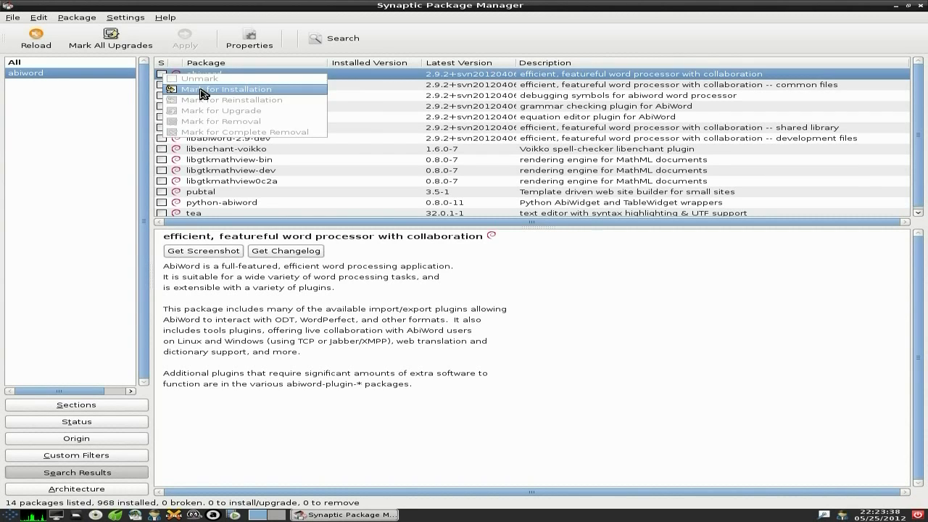
left_click(190, 88)
scroll(529, 257, "down", 3)
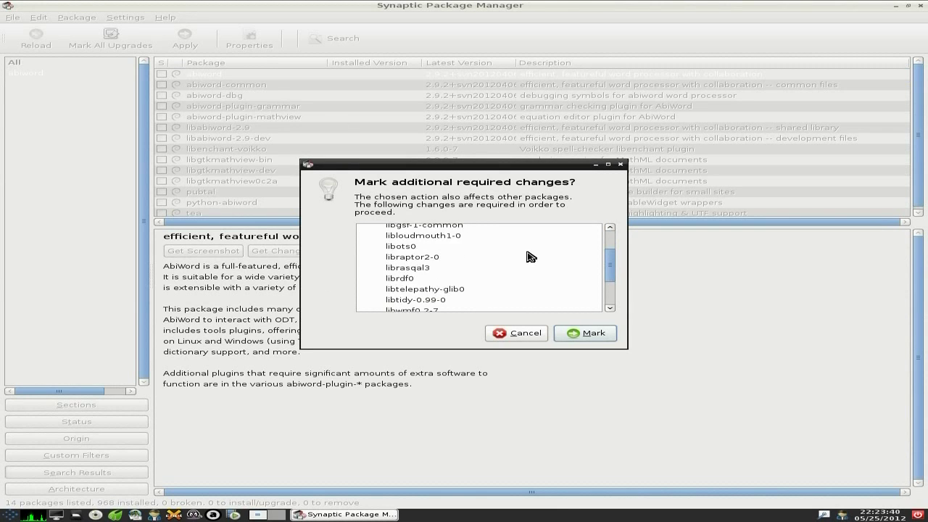
scroll(529, 256, "up", 2)
scroll(529, 257, "up", 2)
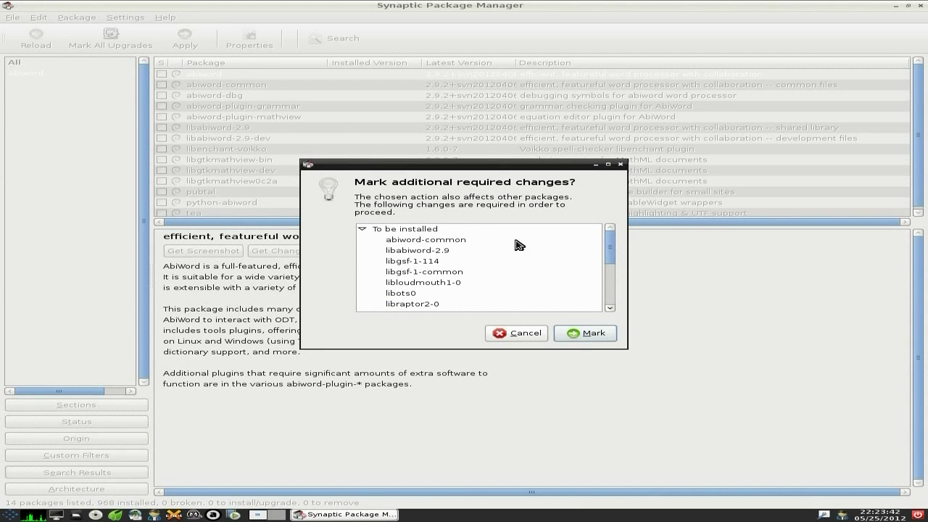
left_click(571, 333)
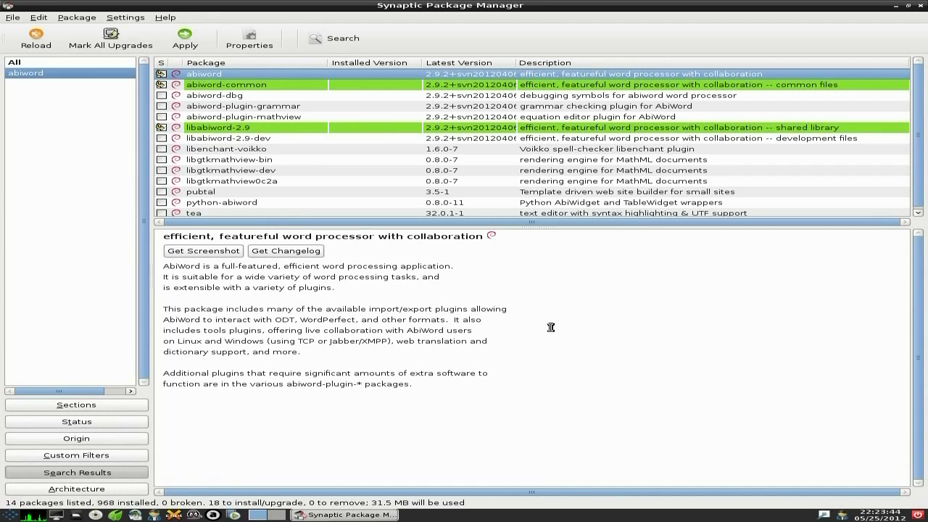
left_click(187, 45)
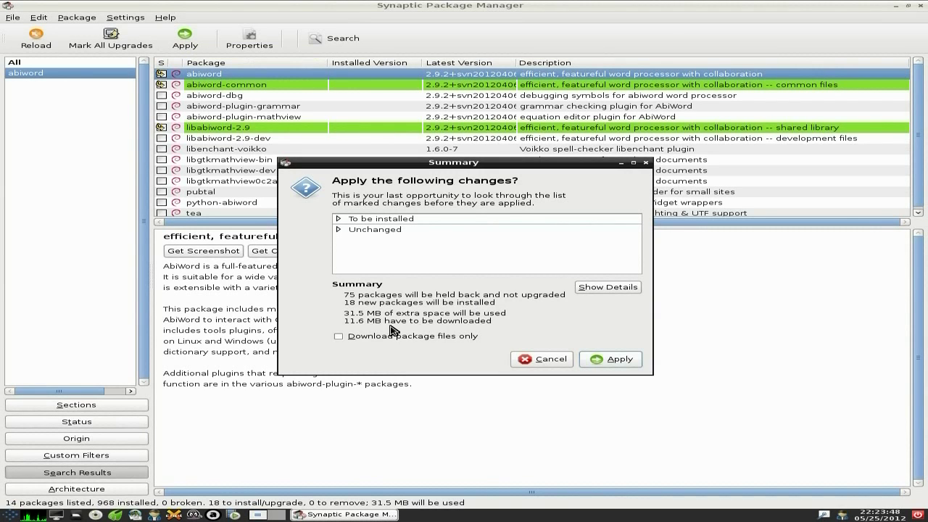
left_click(604, 360)
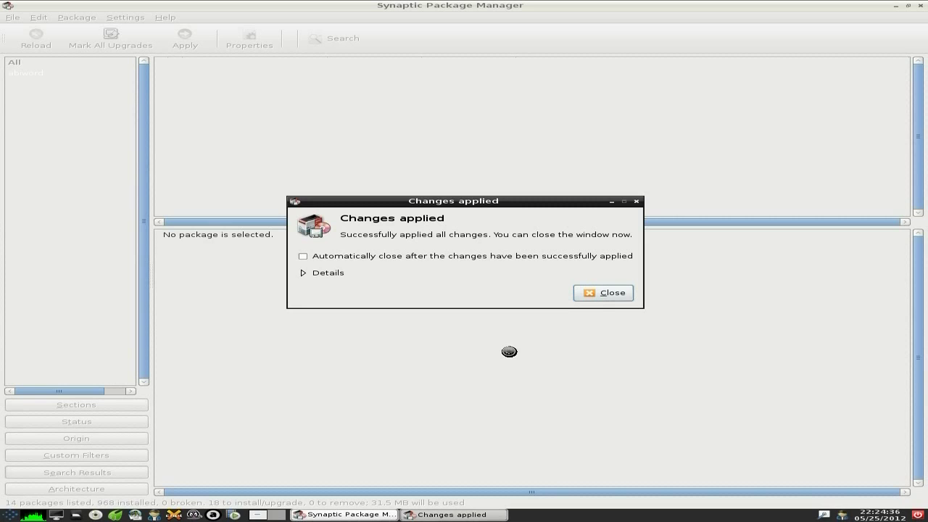
Dismiss the notice about the applied changes and close Synaptic Package Manager
left_click(601, 294)
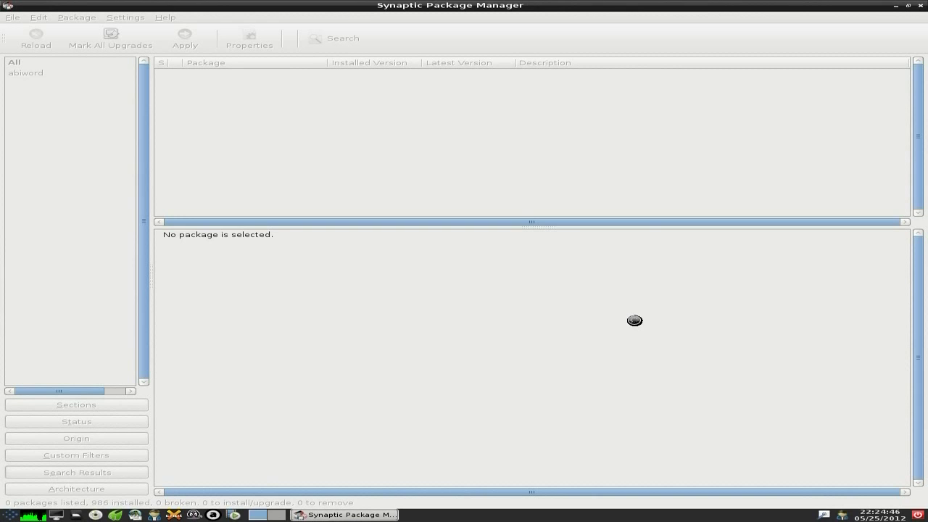
left_click(918, 6)
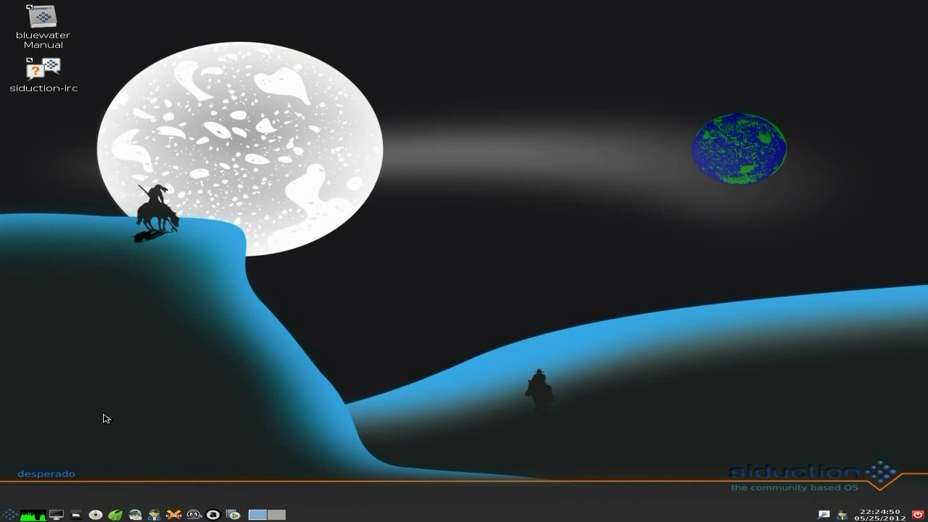
Launch AbiWord from the Office applications, view it maximized, and close it
left_click(9, 516)
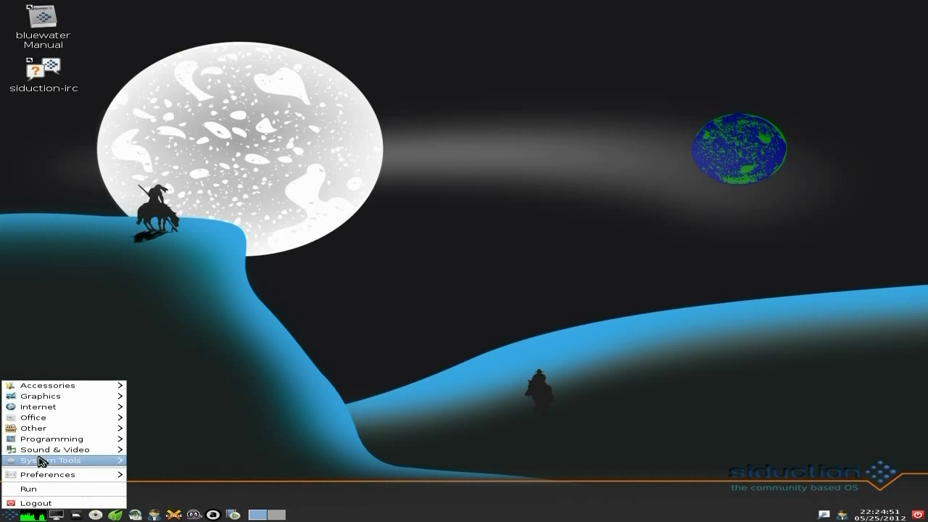
mouse_move(52, 418)
left_click(158, 418)
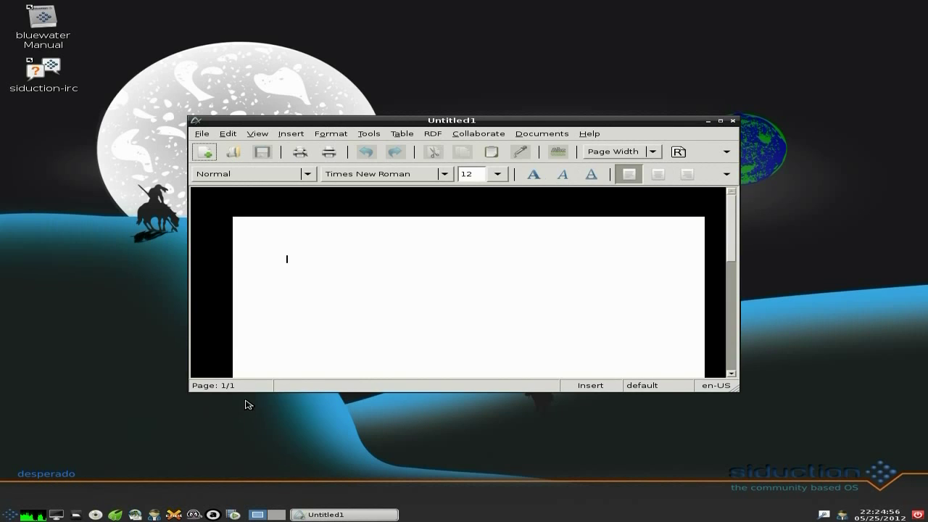
left_click(720, 120)
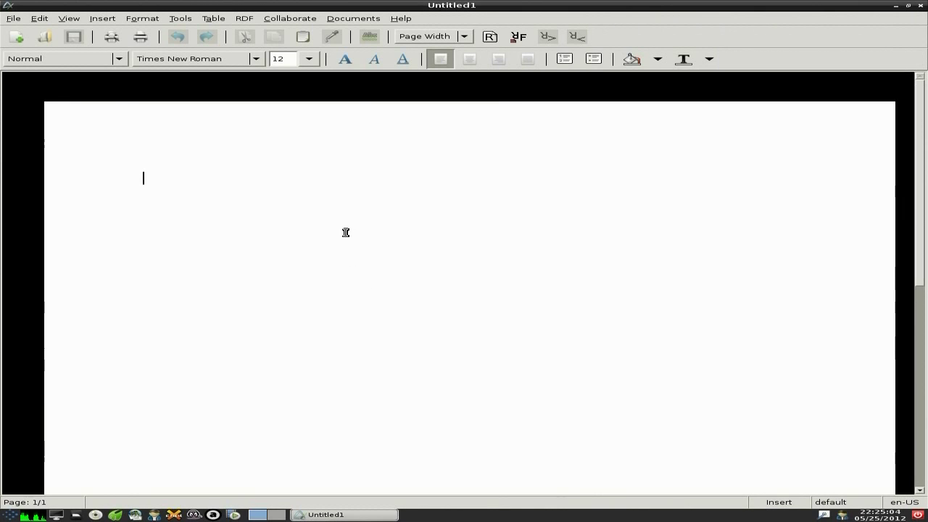
left_click(921, 9)
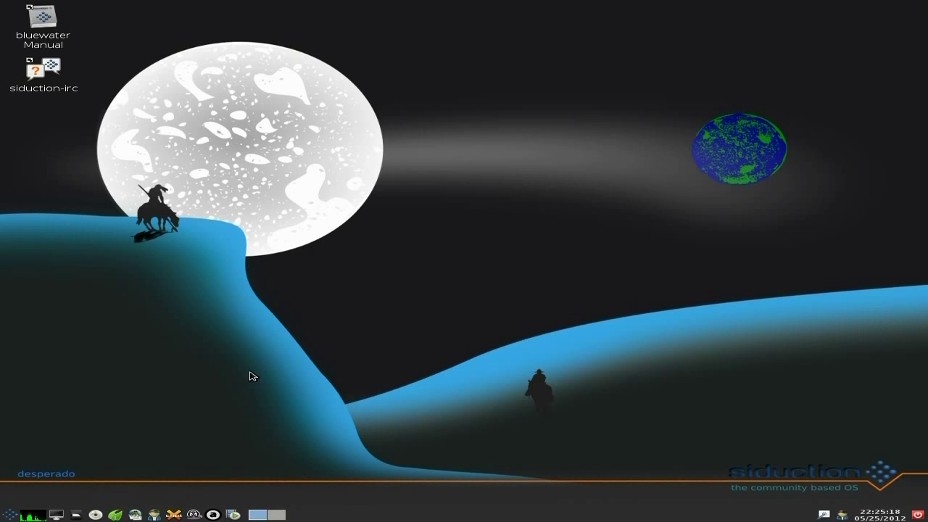
Launch the Chromium Web Browser from the Internet applications
left_click(10, 514)
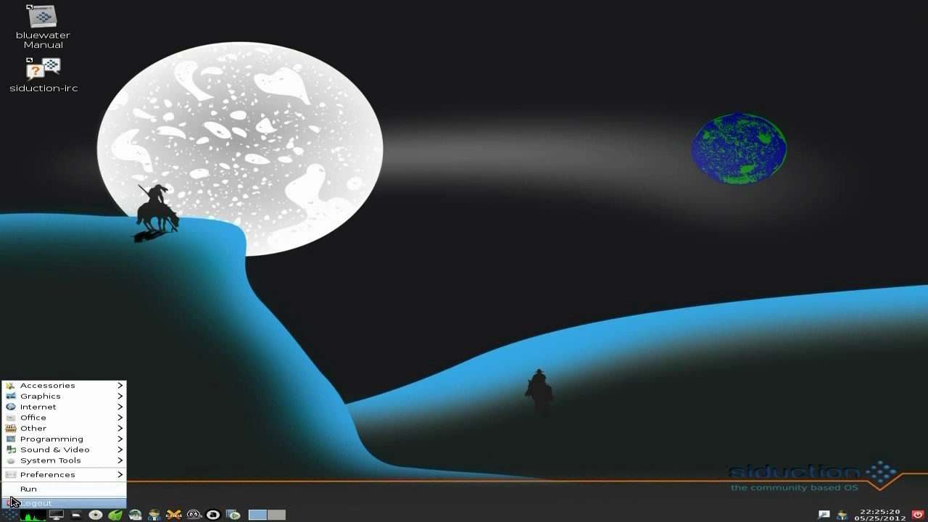
mouse_move(47, 409)
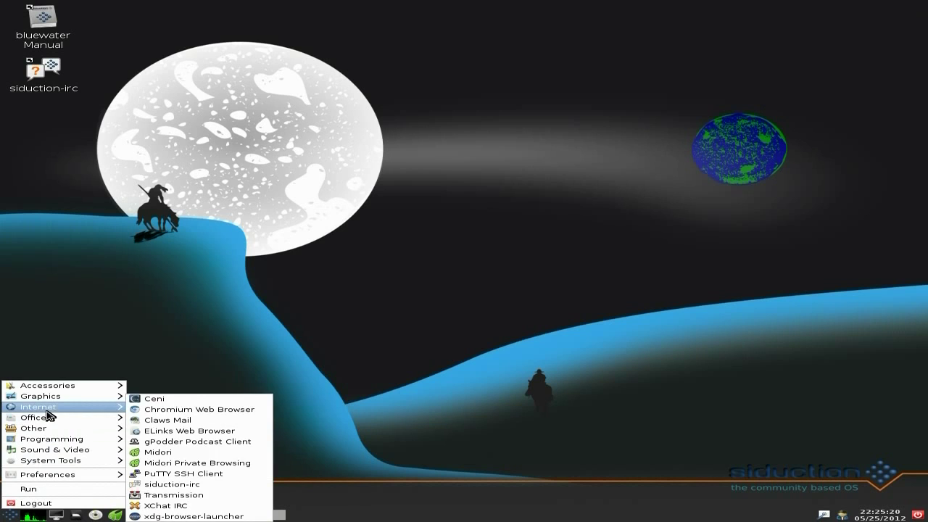
left_click(176, 414)
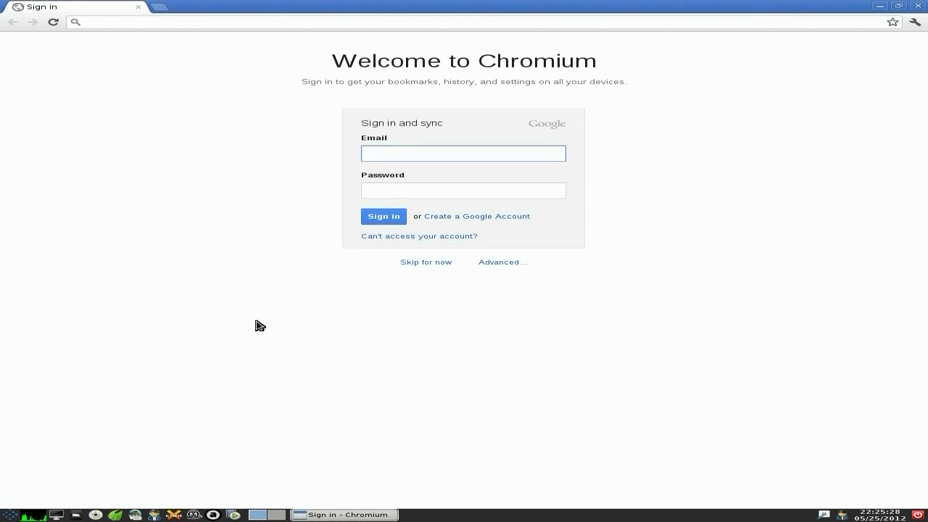
Search the web for siduction and reach the siduction.org home page through the DistroWatch result
left_click(121, 23)
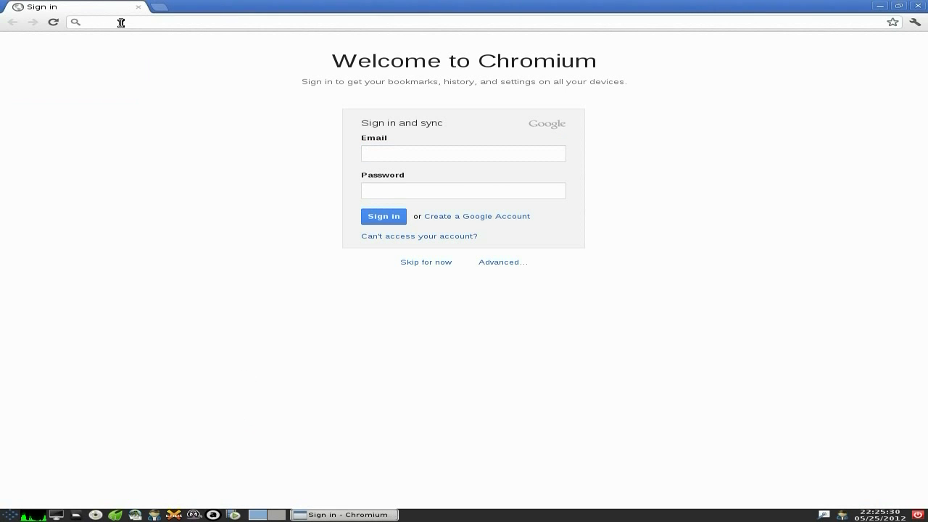
type("siductio")
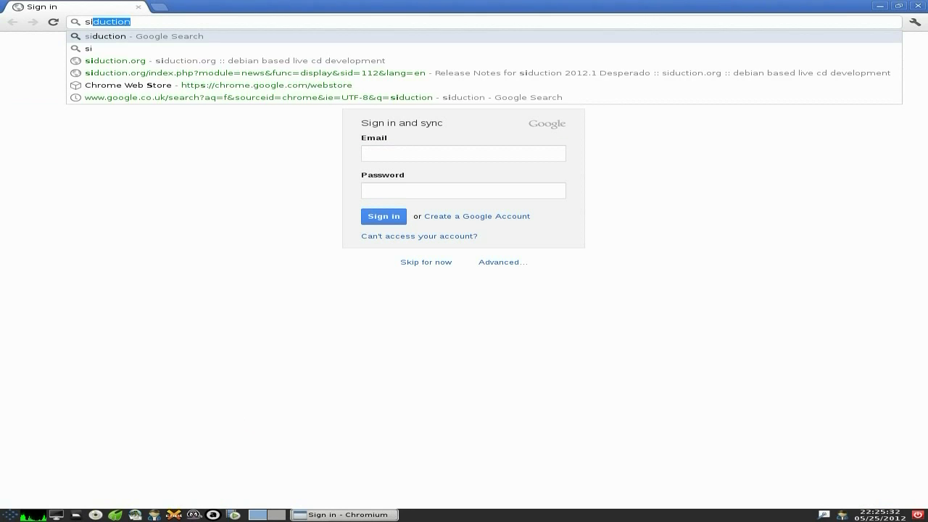
type("n")
key("Return")
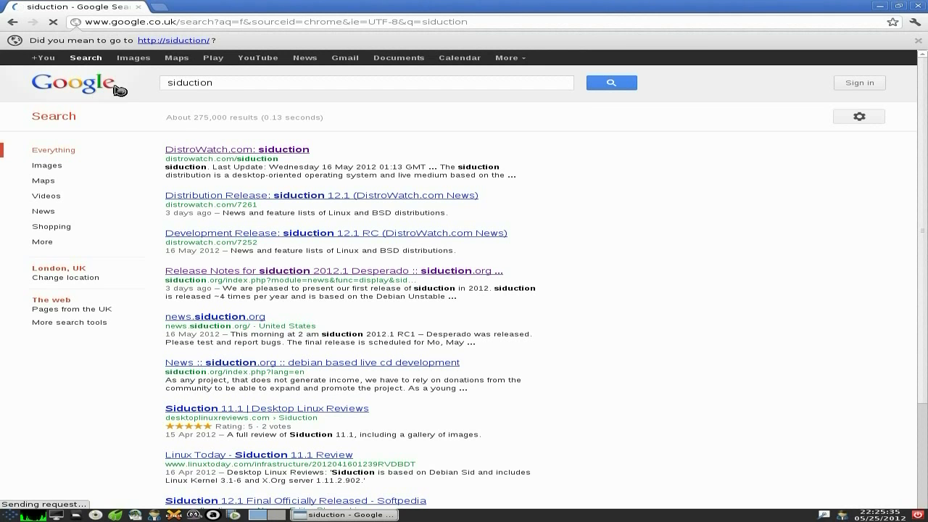
left_click(234, 151)
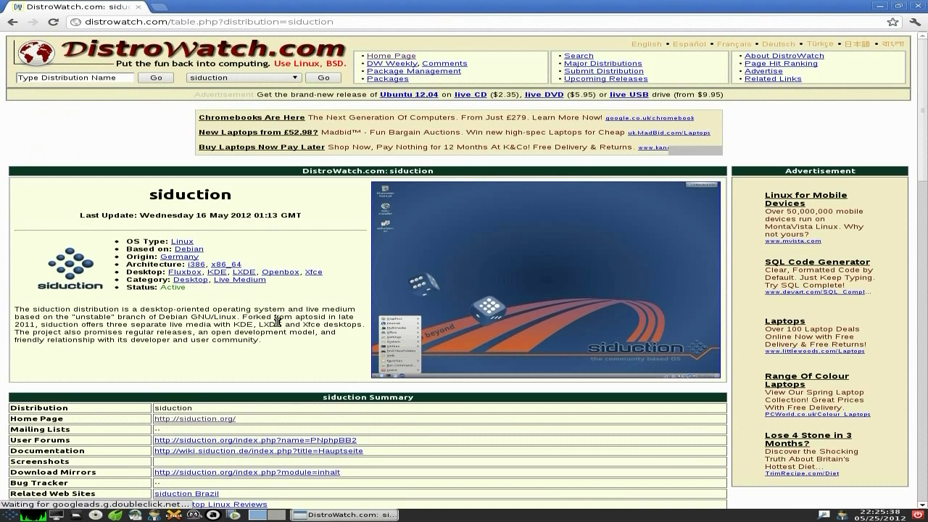
left_click(229, 420)
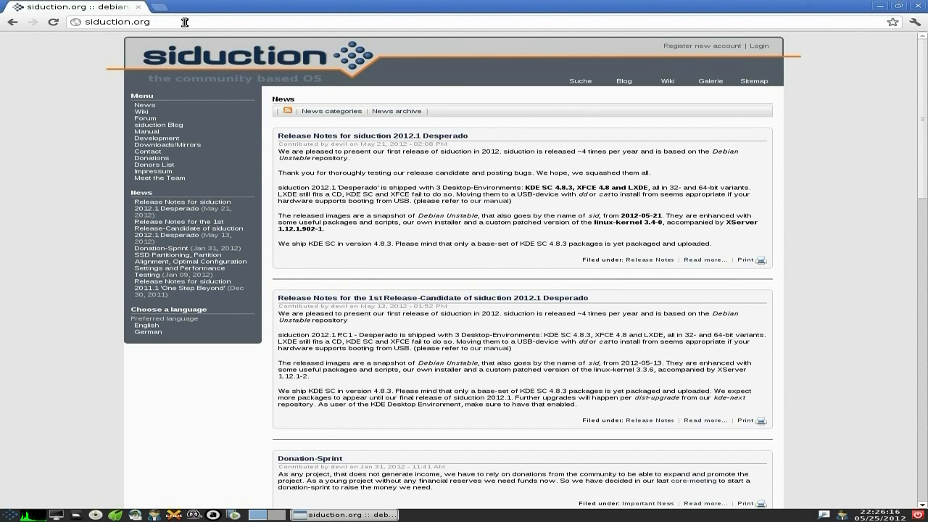
Search the web for bbc, view the BBC homepage from the results, and close Chromium
key("BackSpace")
key("BackSpace")
key("BackSpace")
key("BackSpace")
key("BackSpace")
key("BackSpace")
key("BackSpace")
key("BackSpace")
key("BackSpace")
key("BackSpace")
key("BackSpace")
key("BackSpace")
key("BackSpace")
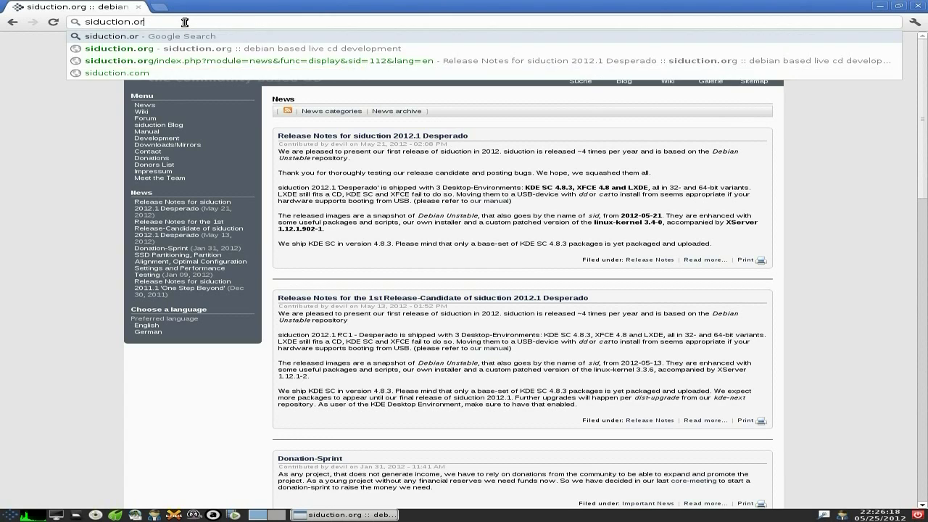
type("bbc")
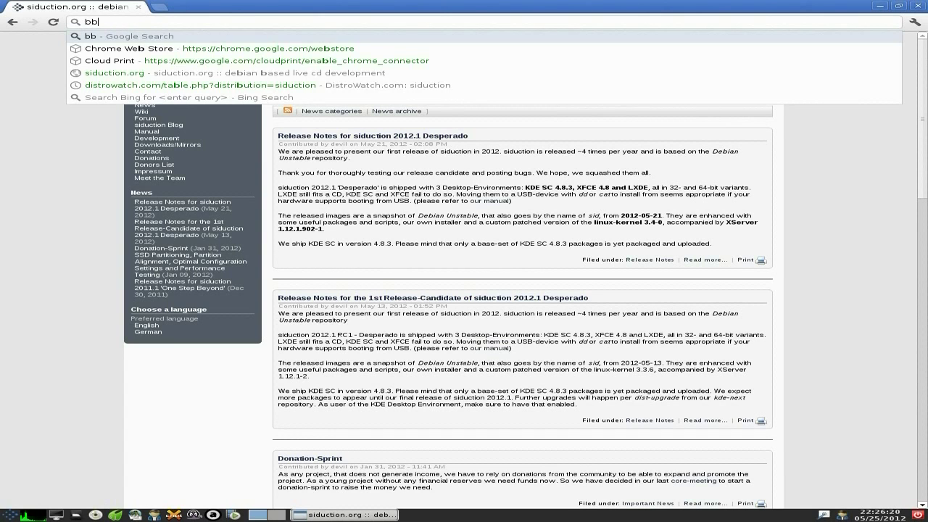
key("Return")
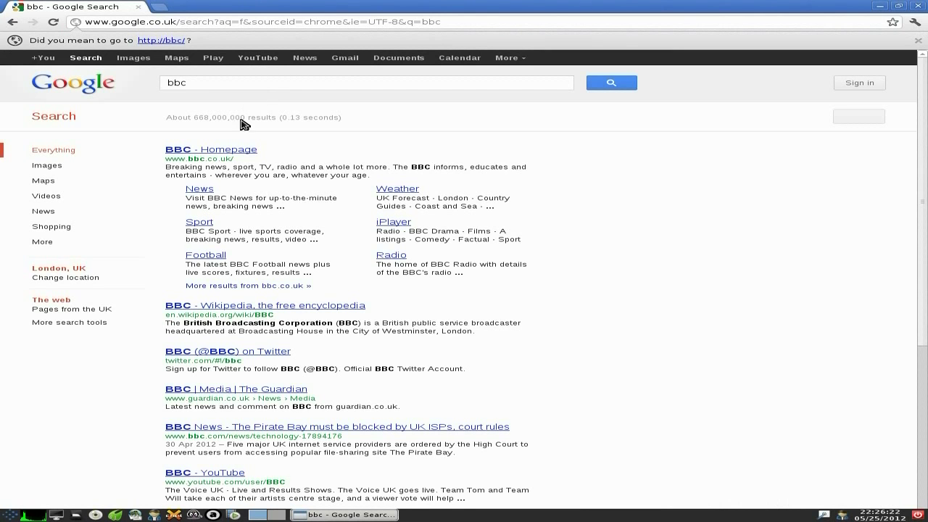
left_click(241, 149)
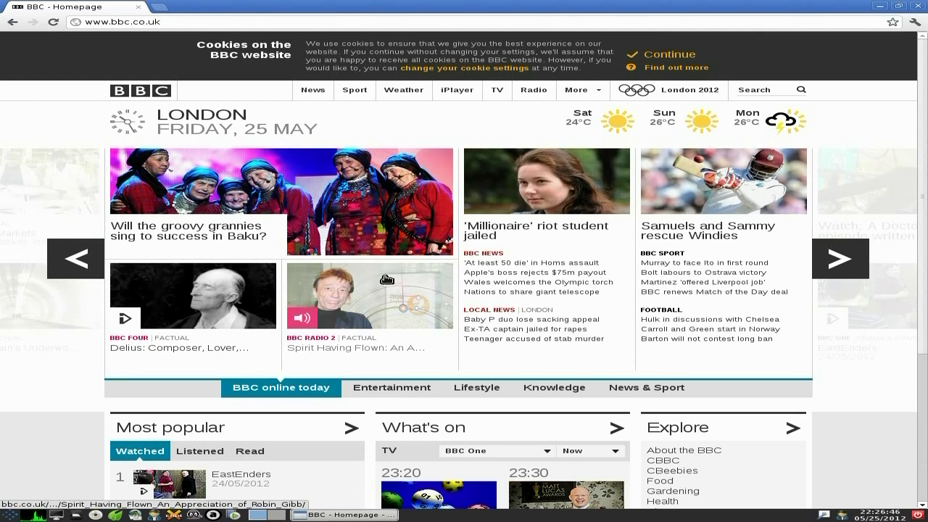
left_click(917, 6)
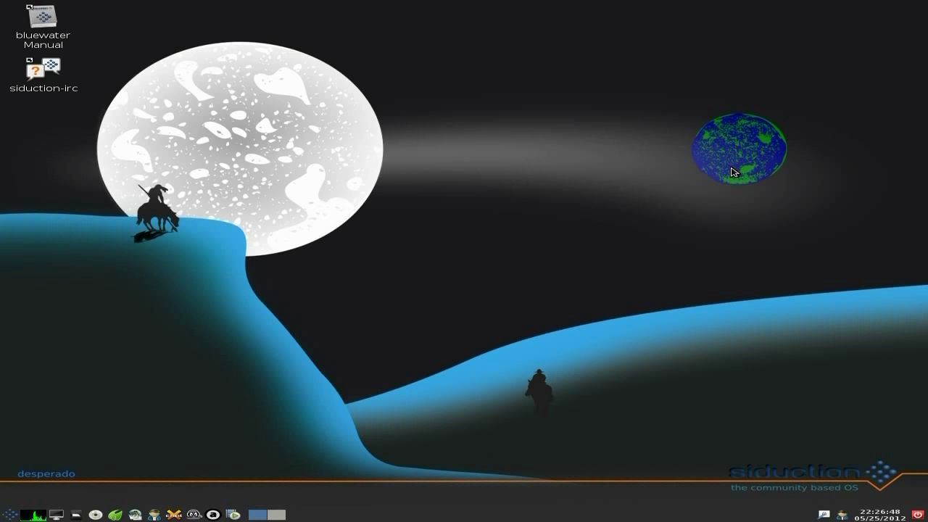